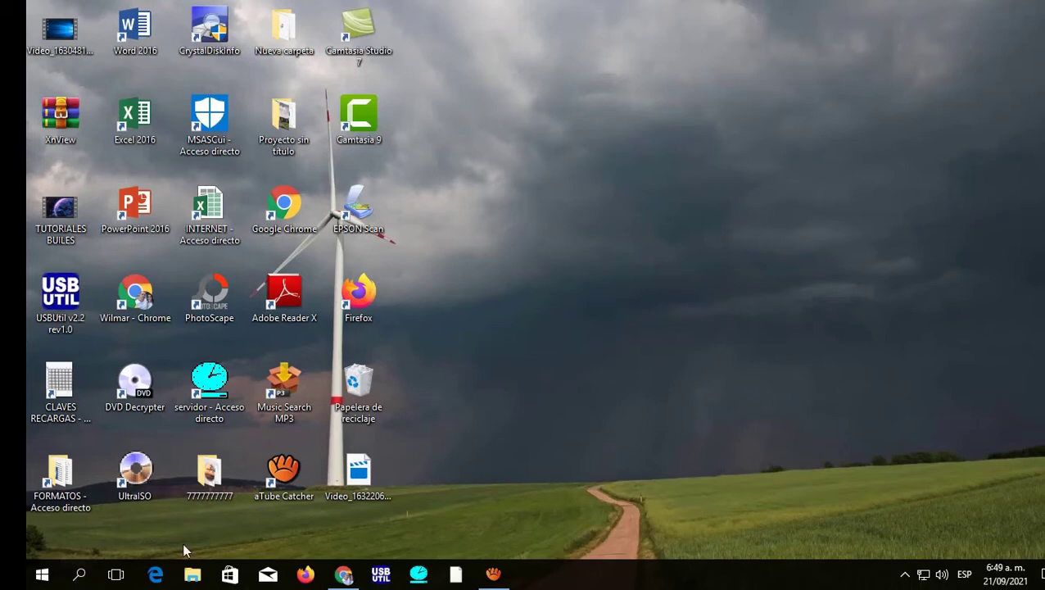
Turn off real-time protection in Windows Defender Security Center's antivirus and threat protection settings, and minimise the window.
click(80, 577)
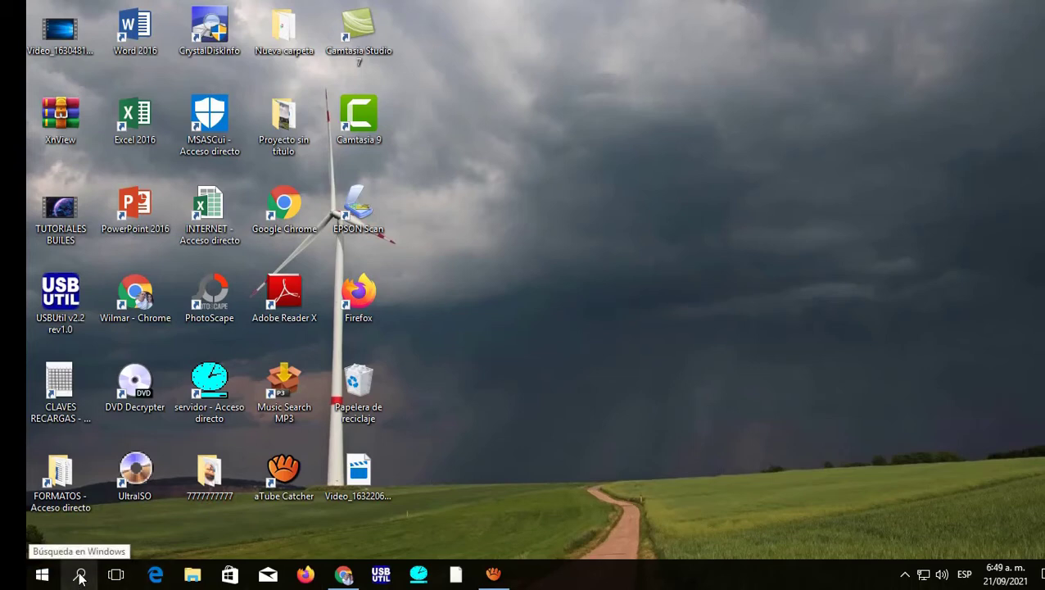
text(defen)
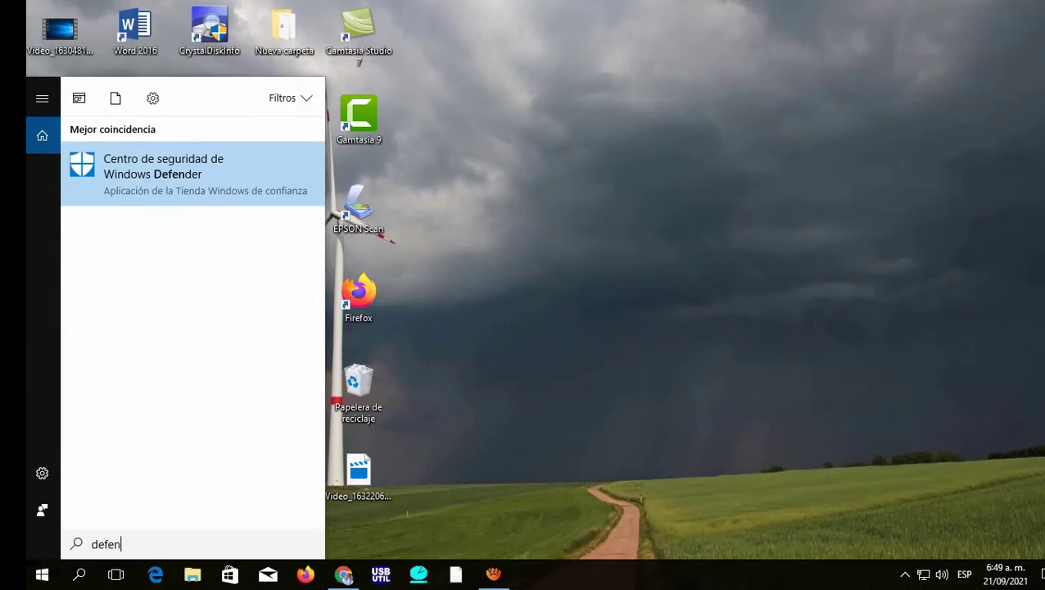
key(Return)
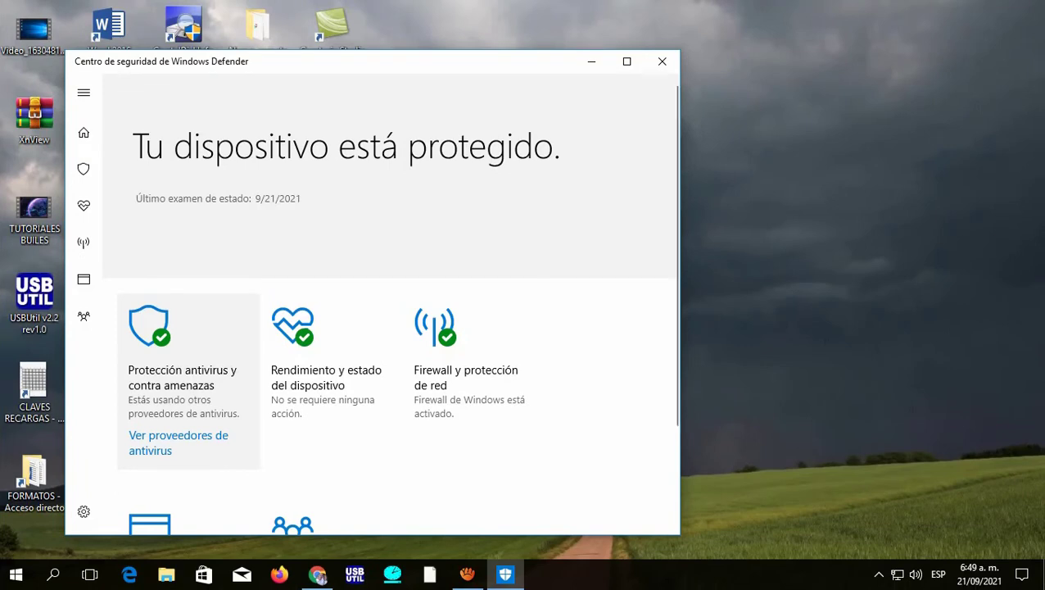
click(188, 378)
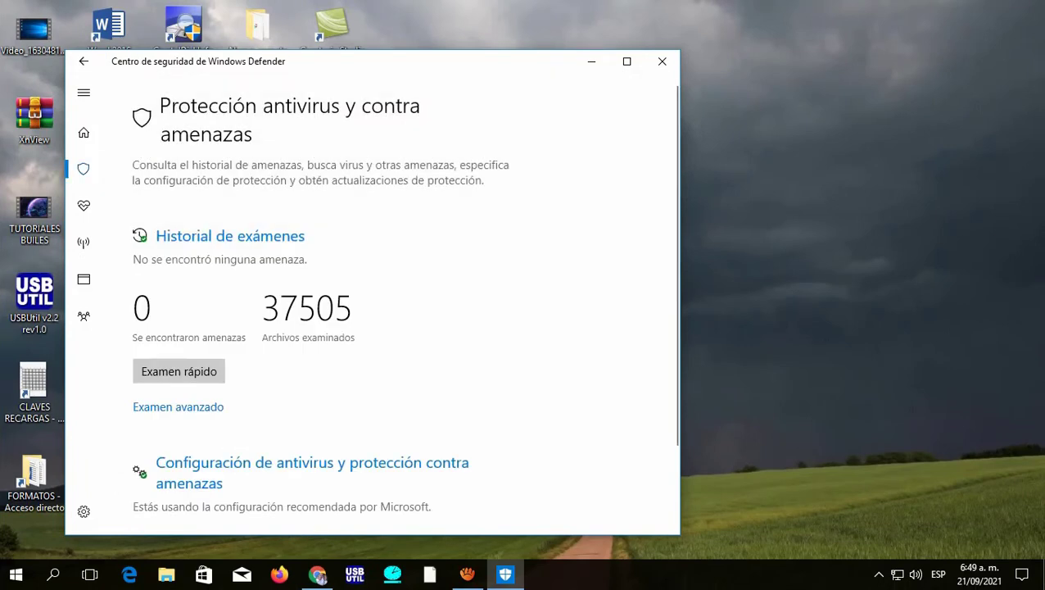
scroll(372, 303, down, 2)
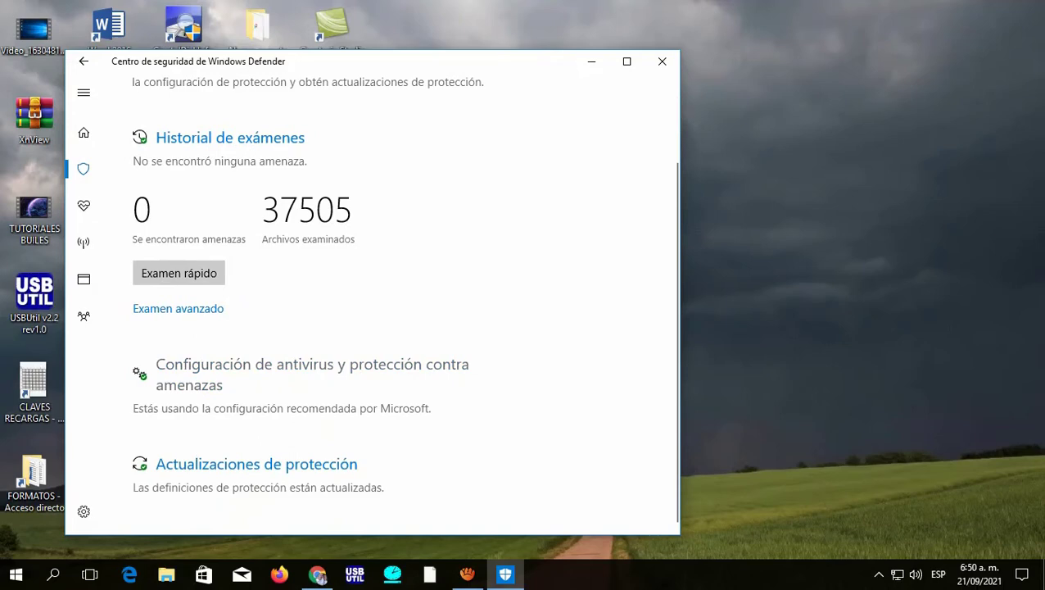
click(312, 364)
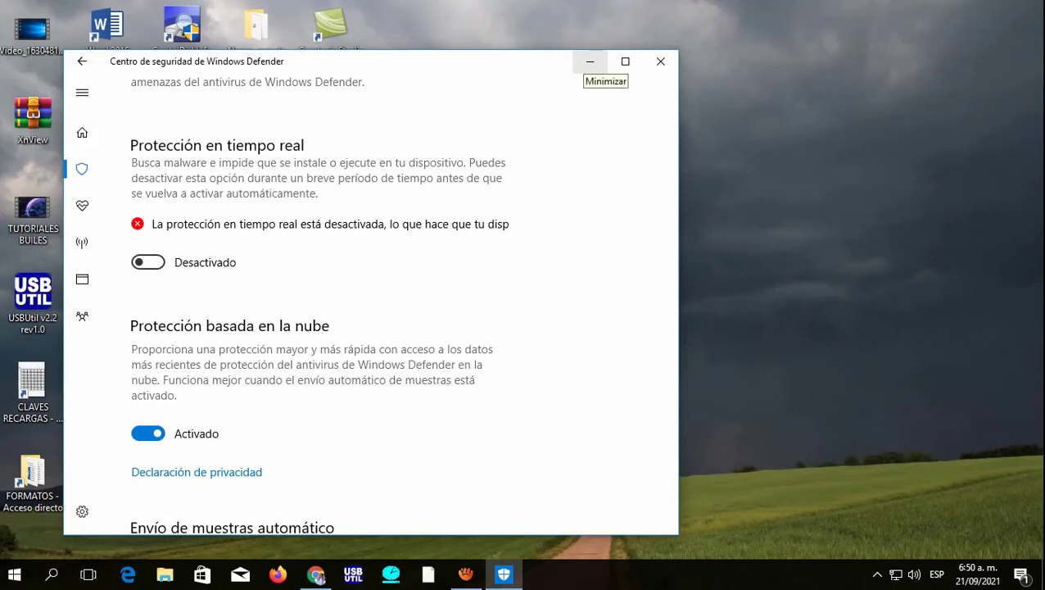
click(589, 61)
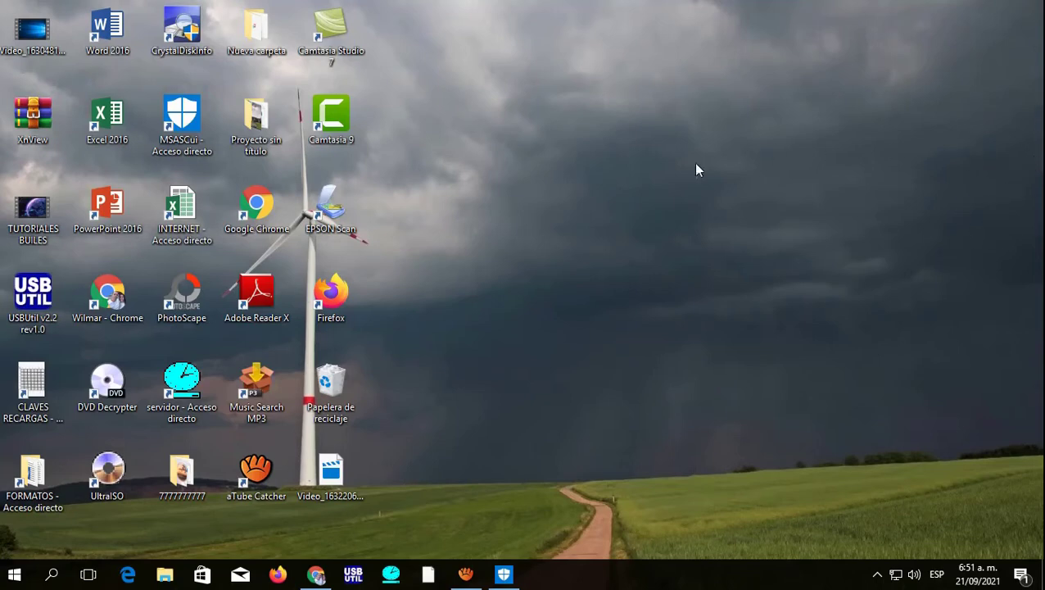
Check the system type in the properties of Este equipo, and put the windows away.
click(52, 580)
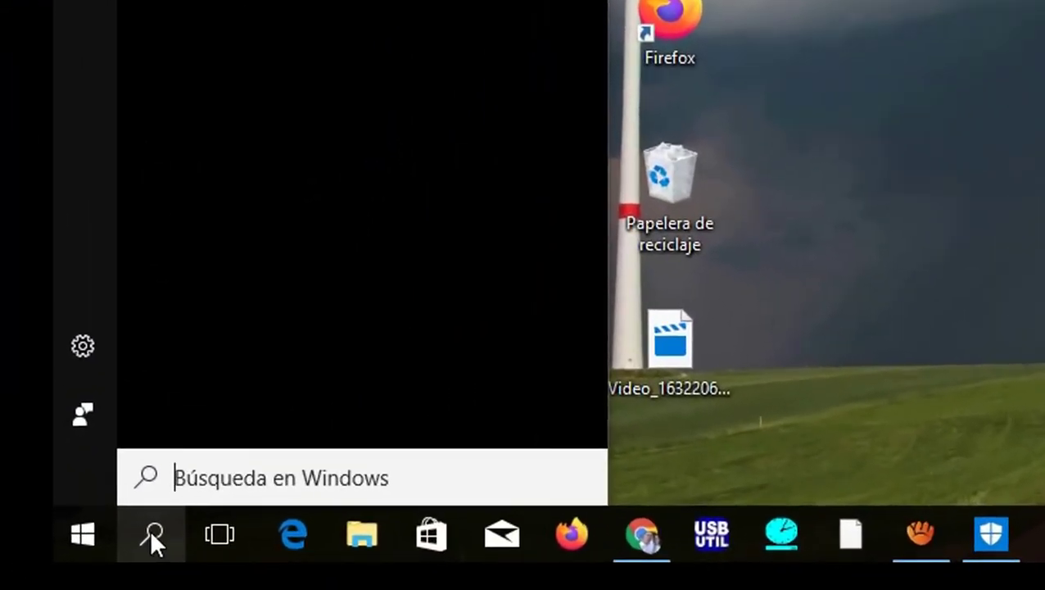
text(equipo)
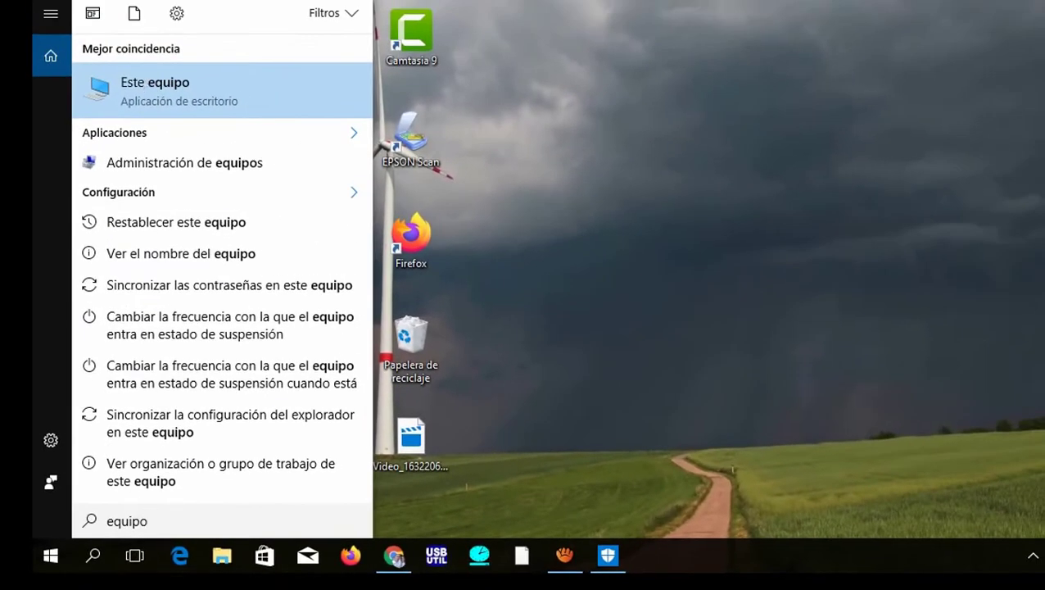
key(Return)
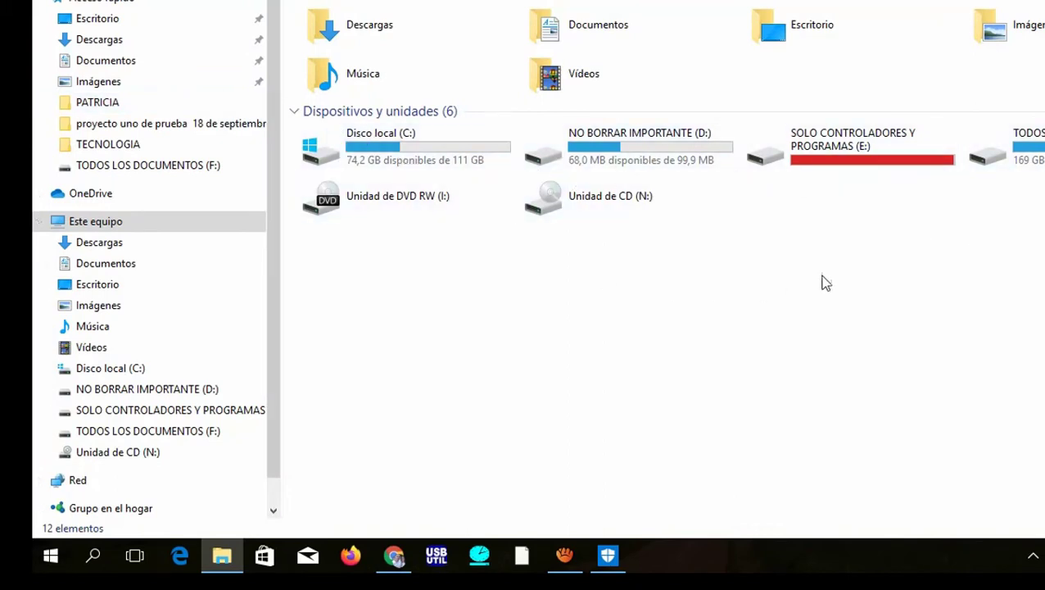
right_click(692, 325)
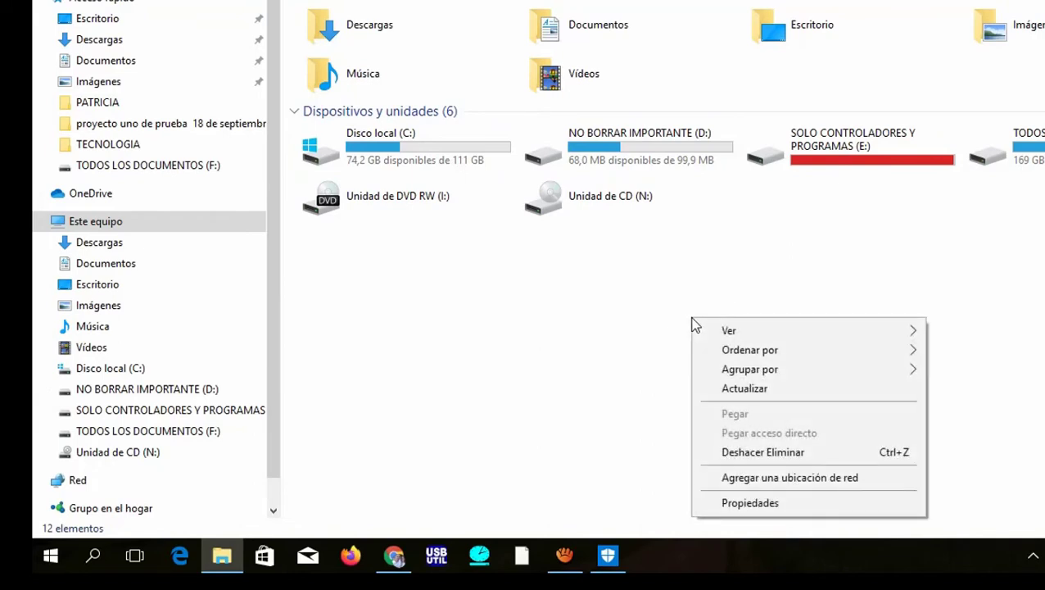
click(751, 503)
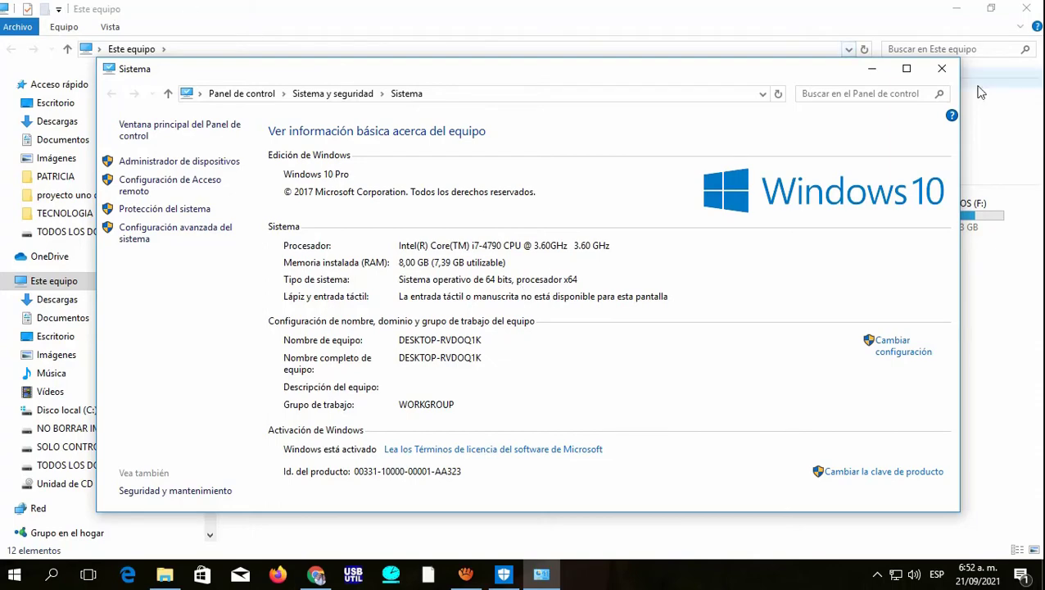
click(942, 68)
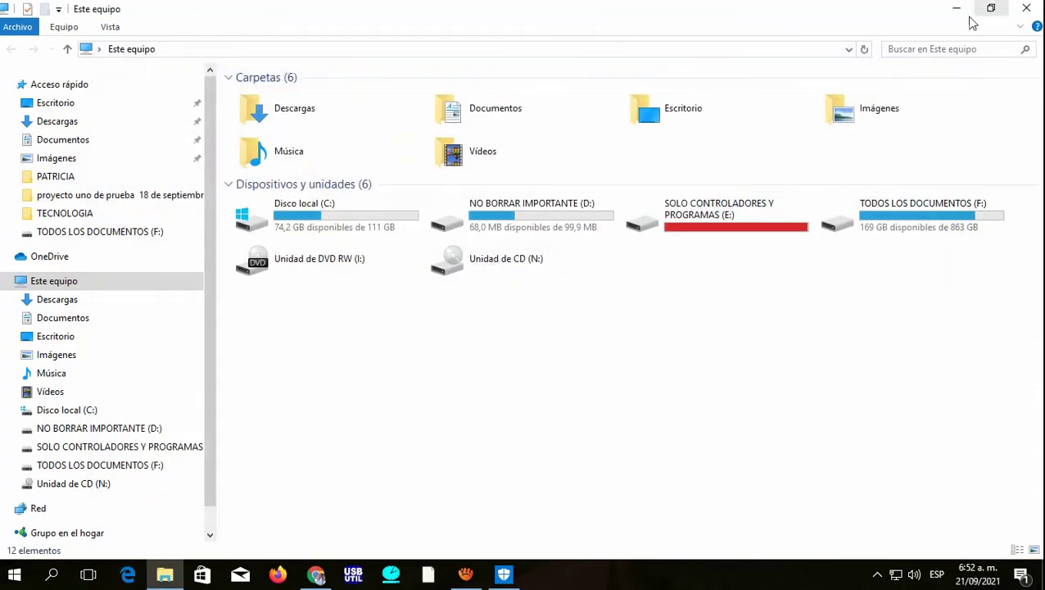
click(958, 10)
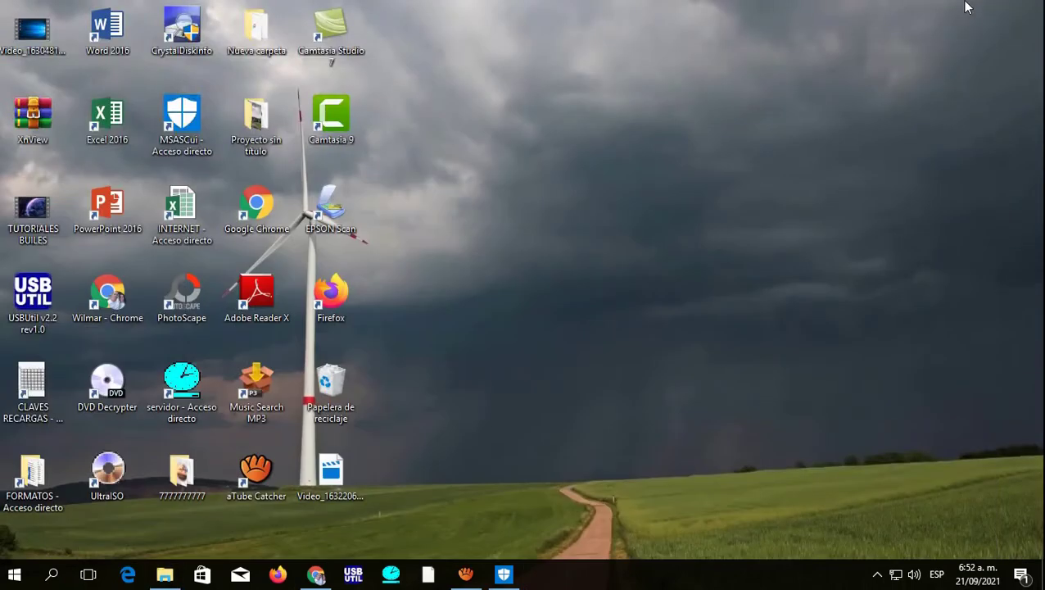
Search Google for "descargar winrar de 64 bits" in a new maximised Chrome window.
right_click(314, 573)
click(279, 430)
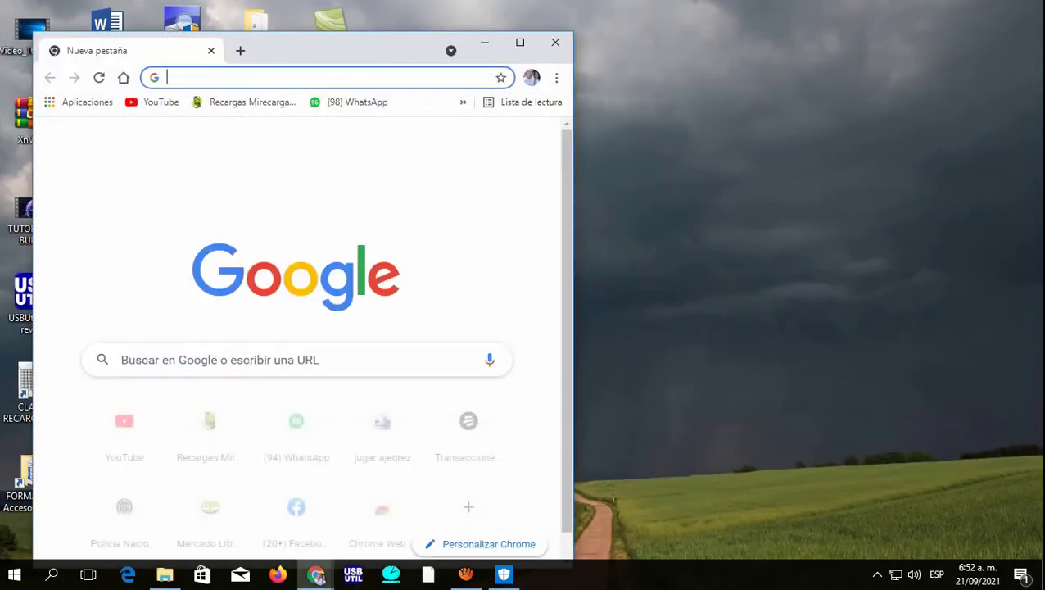
click(518, 41)
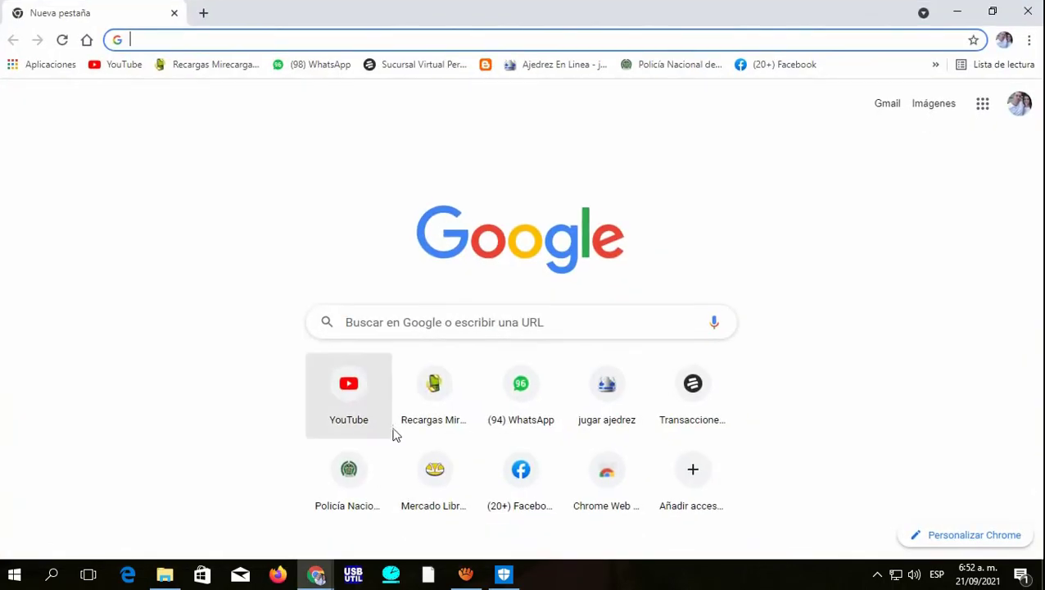
click(467, 327)
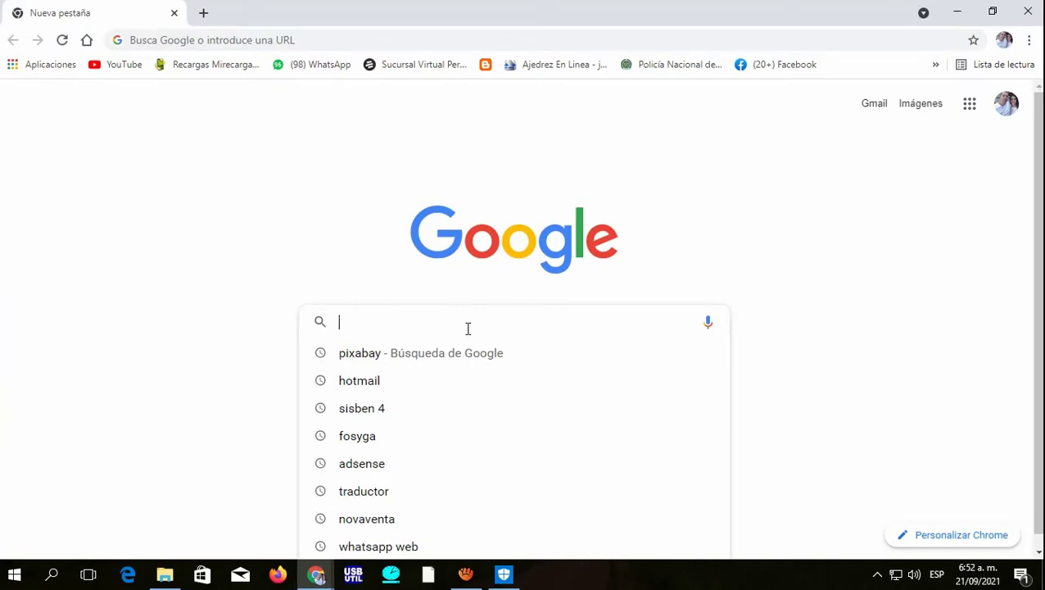
text(descarf)
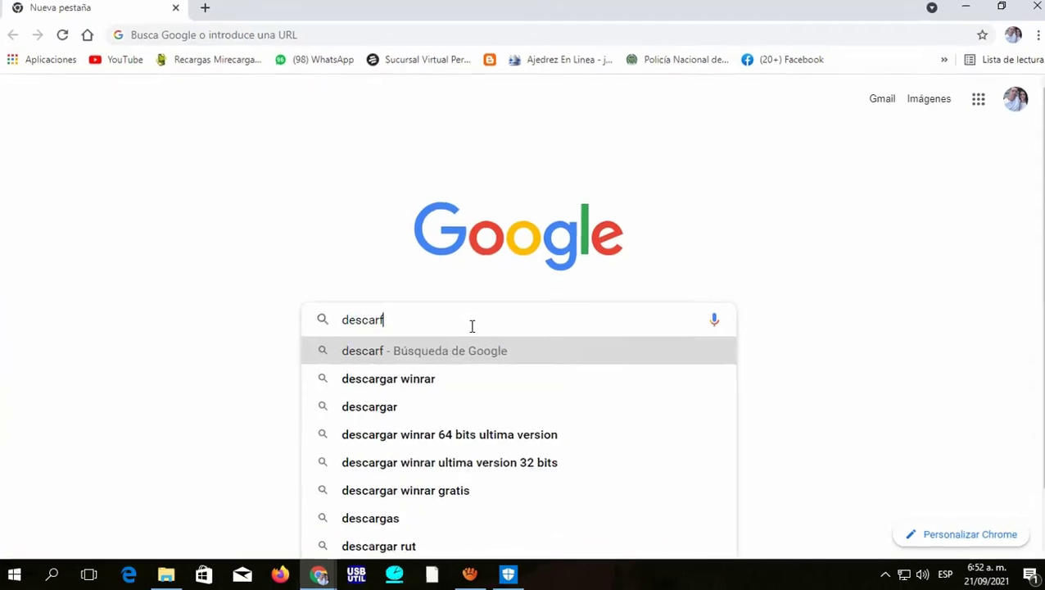
text(a)
key(BackSpace)
key(BackSpace)
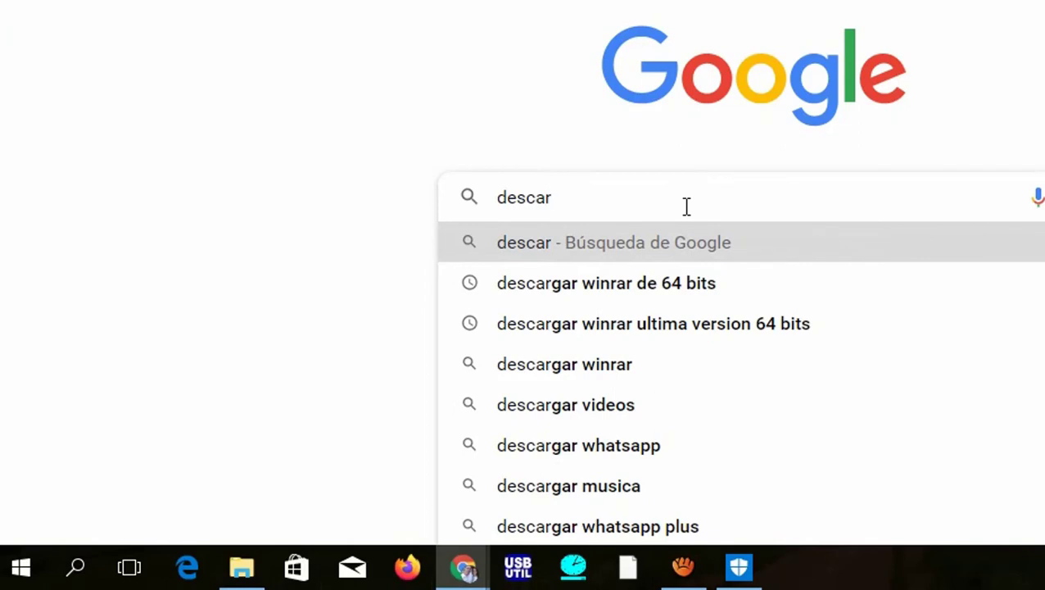
click(631, 279)
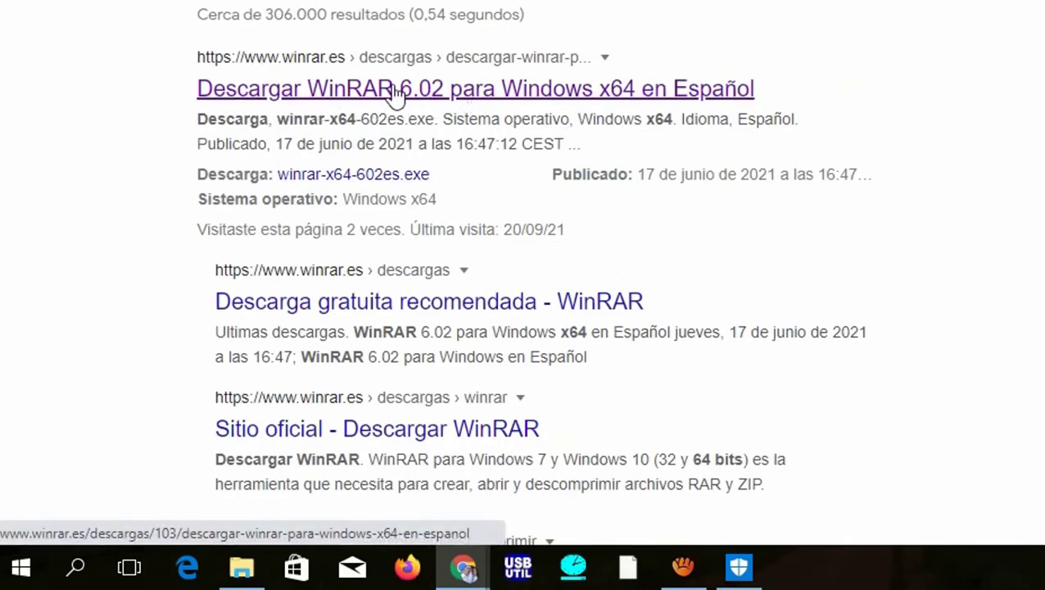
Download the winrar-x64-602es.exe installer from the Spanish WinRAR 6.02 page for Windows x64.
click(488, 91)
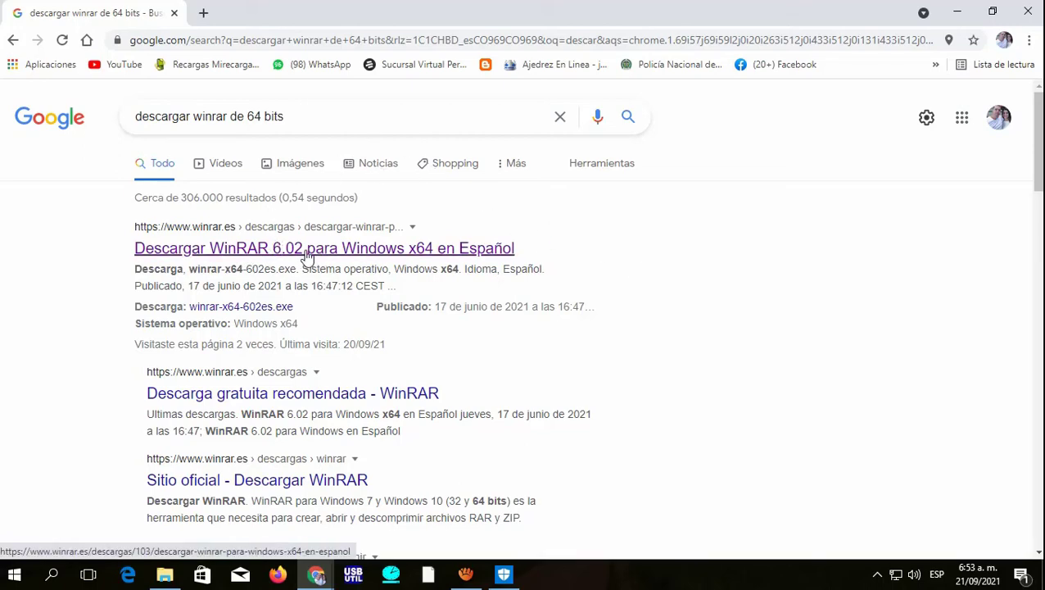
click(314, 253)
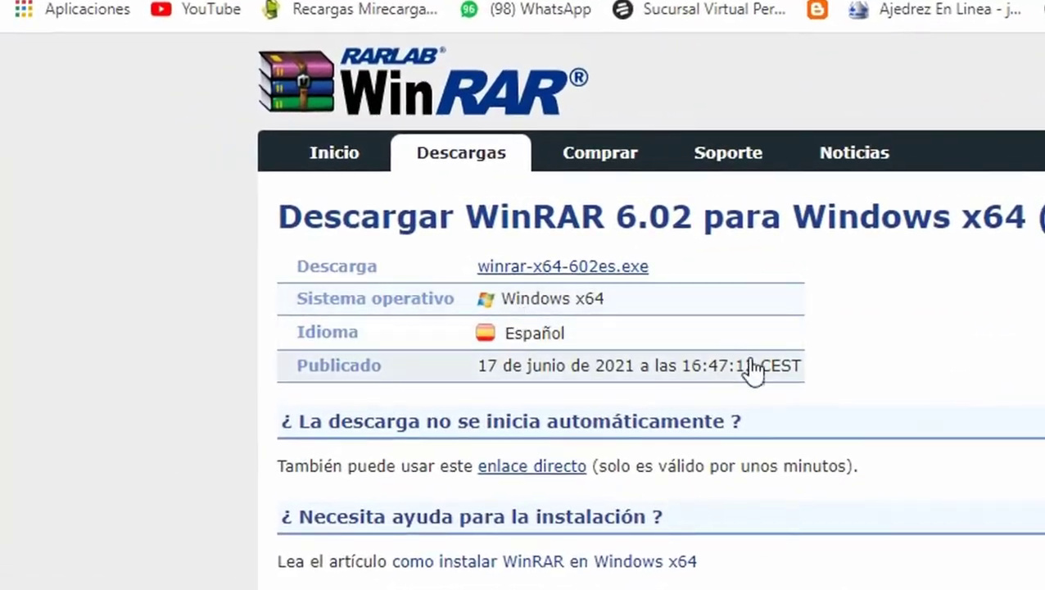
click(571, 270)
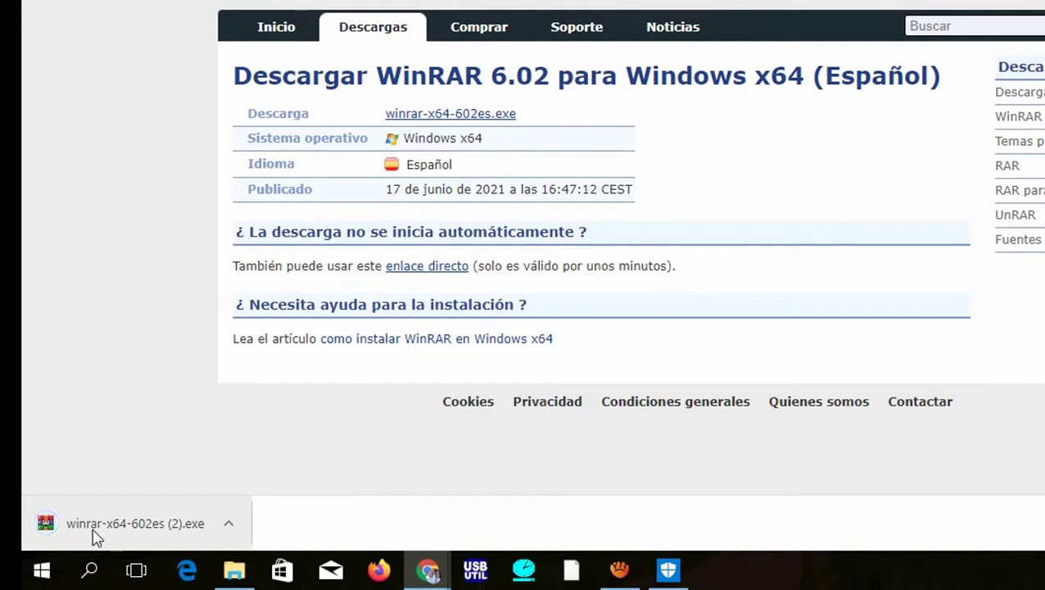
Show the downloaded WinRAR installer in its folder and run it as administrator.
right_click(94, 528)
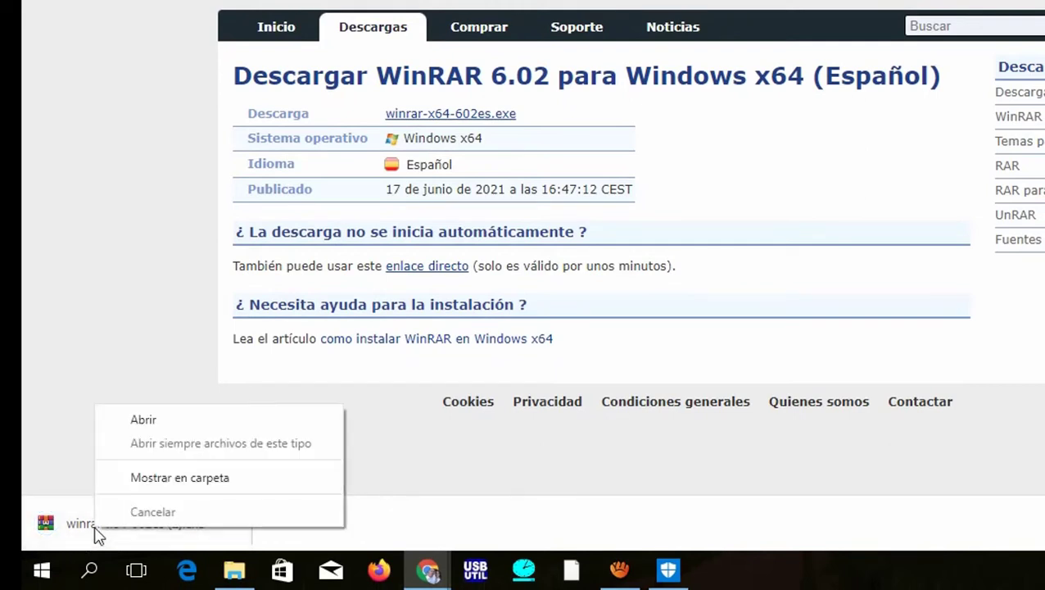
click(176, 477)
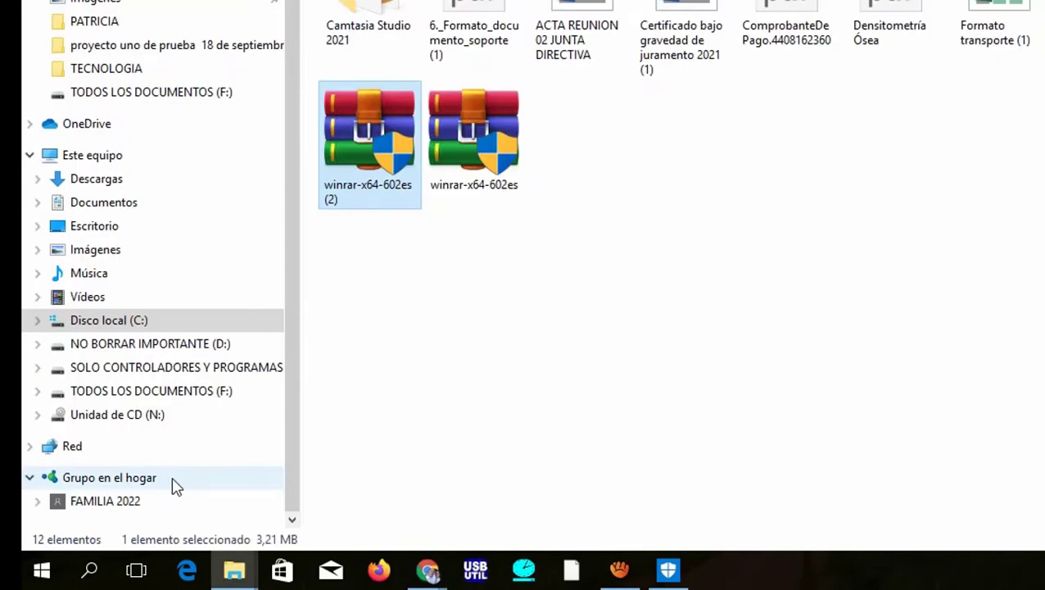
right_click(367, 168)
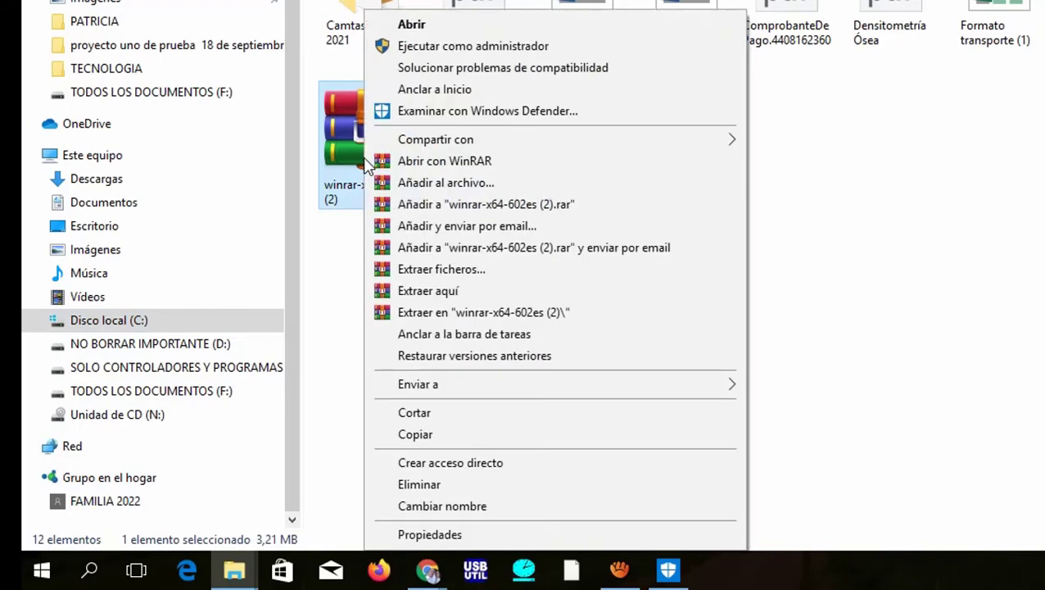
click(453, 49)
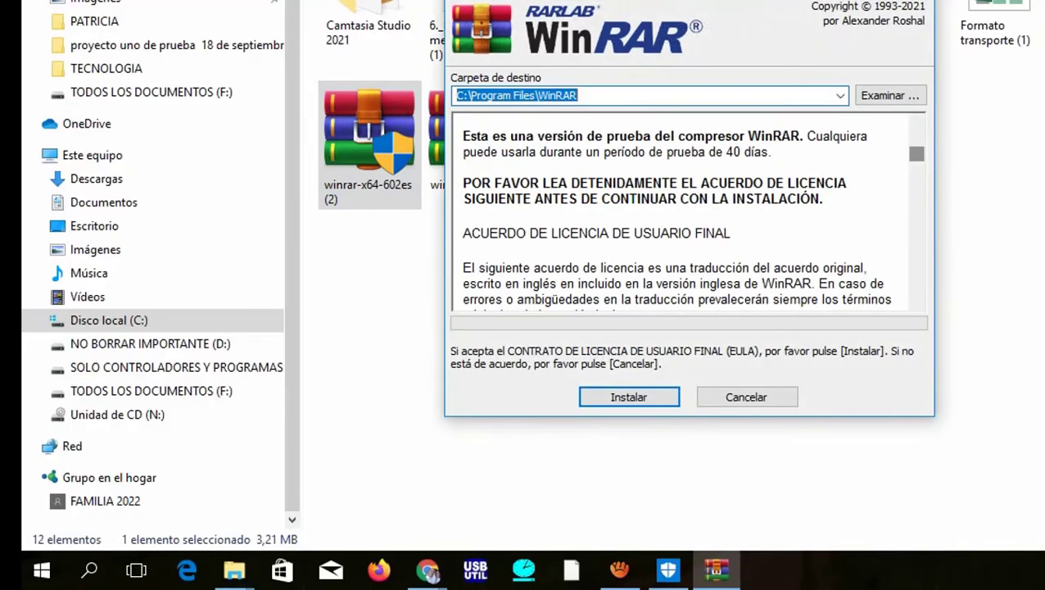
Install WinRAR to C:\Program Files\WinRAR with the default file associations and integration options, and finish the setup.
scroll(688, 213, down, 15)
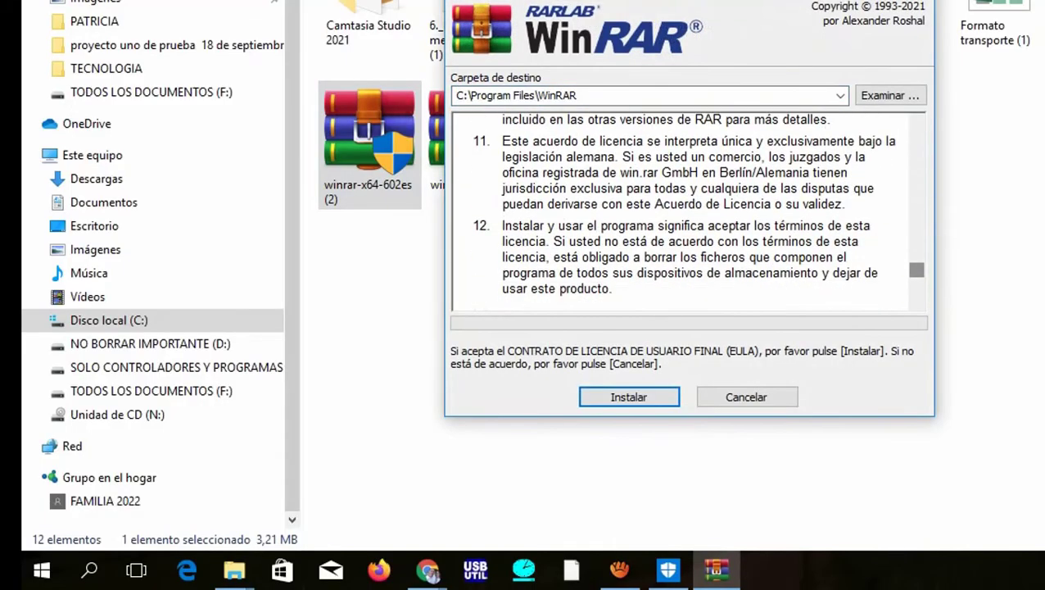
click(632, 397)
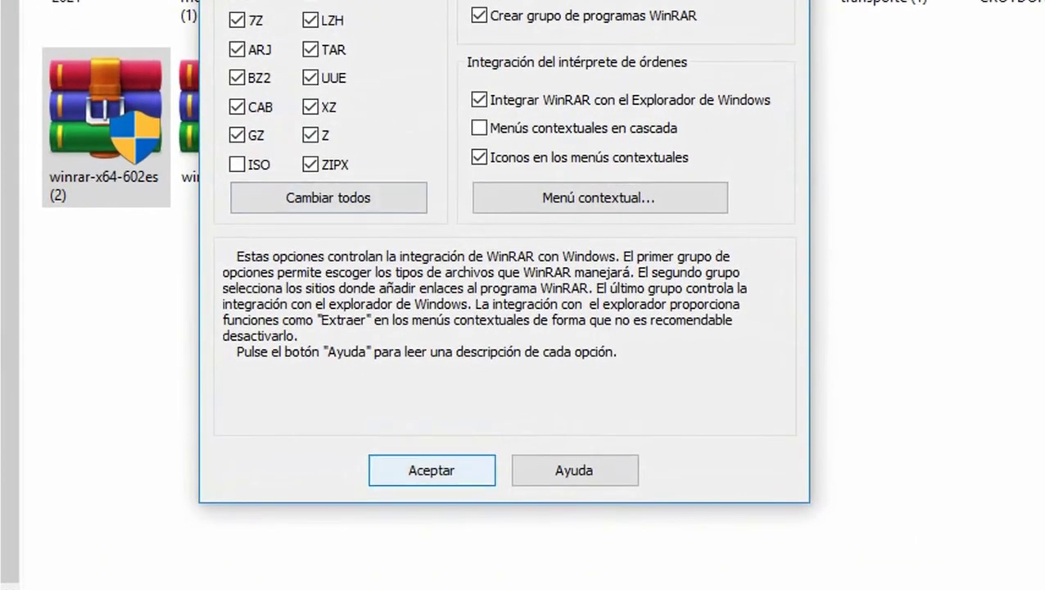
click(434, 475)
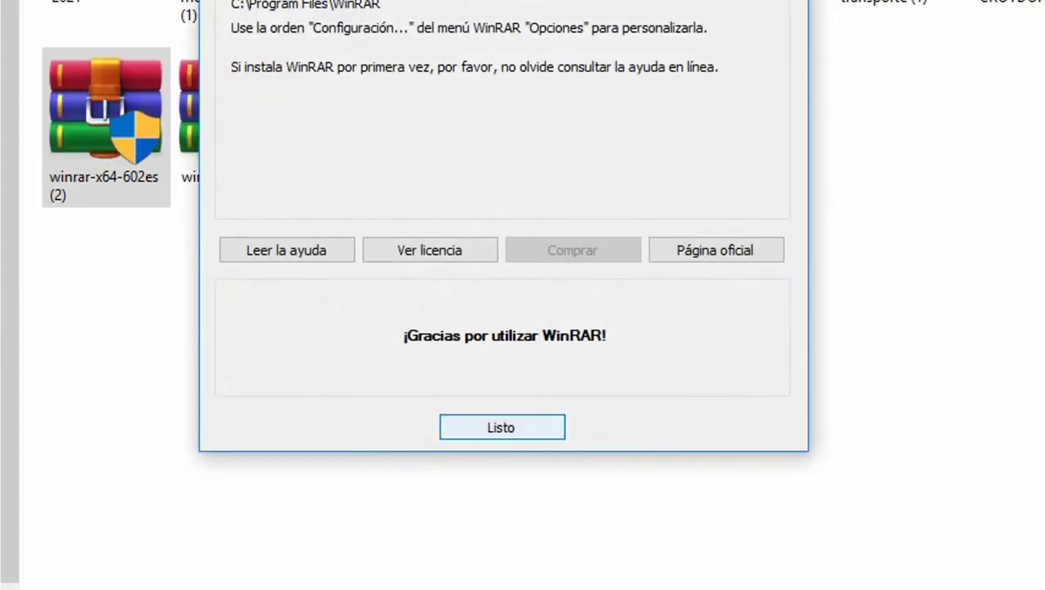
click(501, 426)
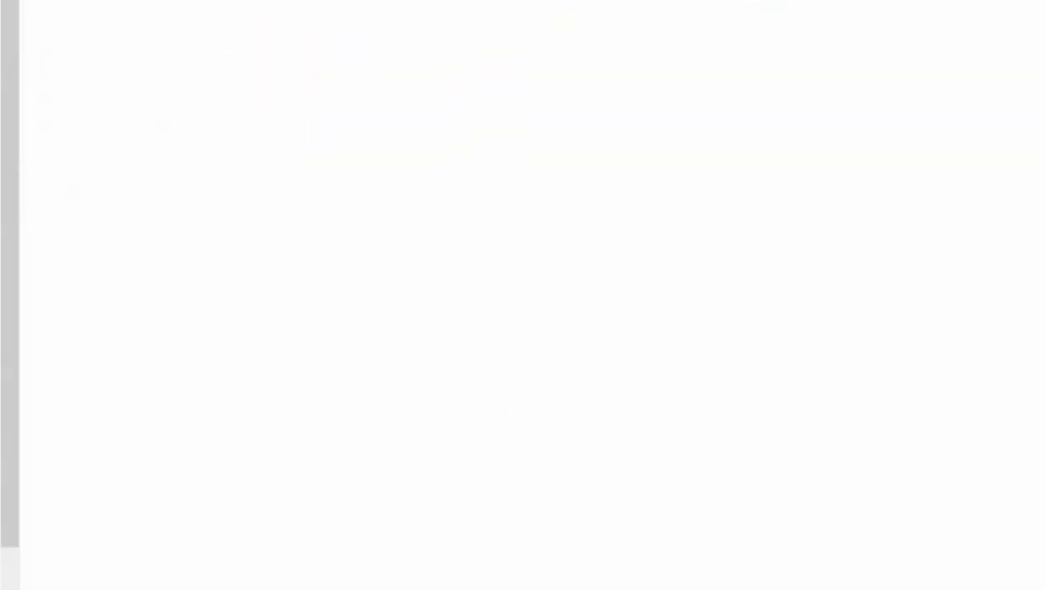